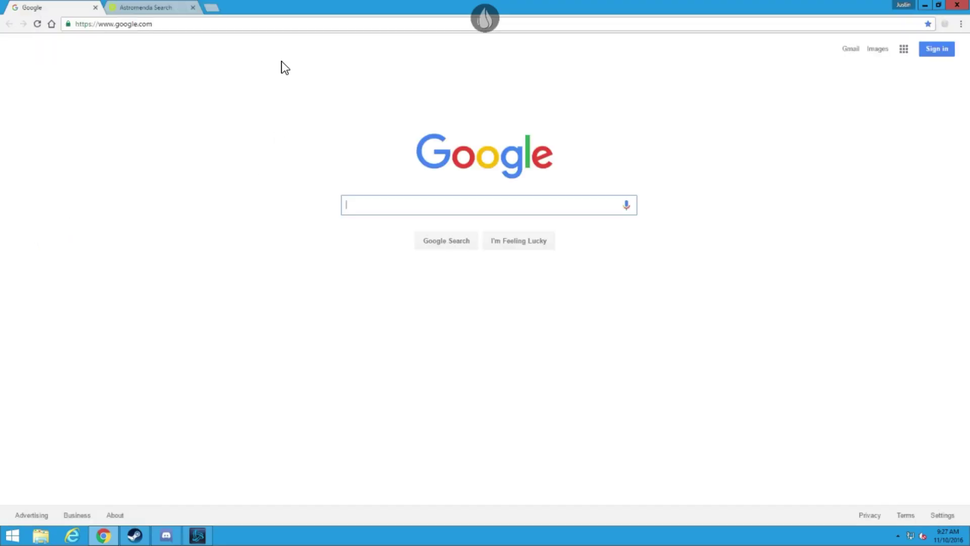
# Search Google for "download battle net"
pyautogui.write('downl')
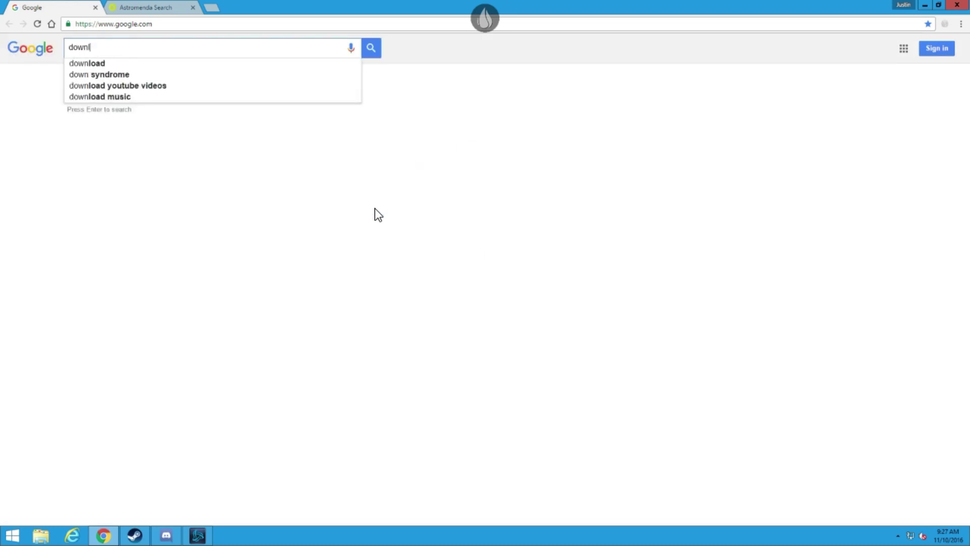
pyautogui.write('oad battle nte')
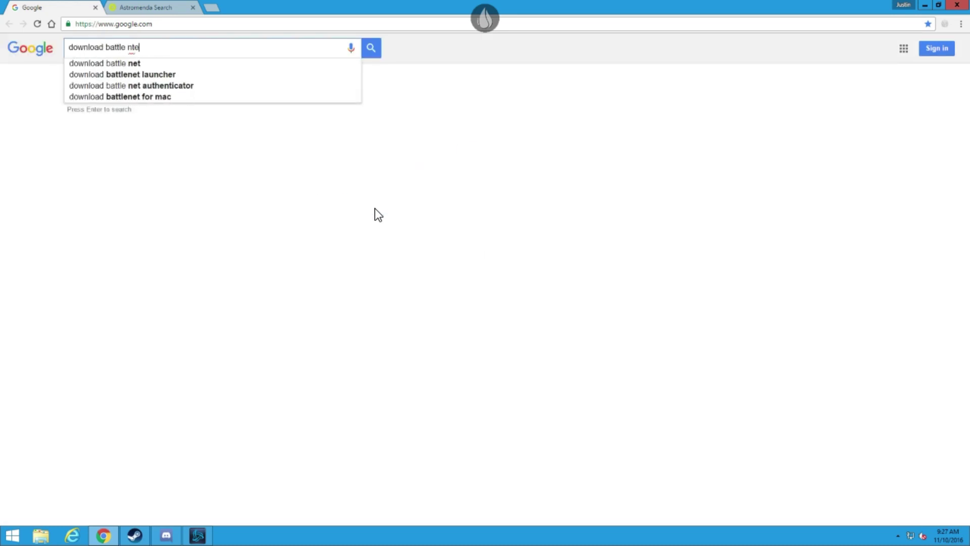
pyautogui.press('BackSpace')
pyautogui.press('BackSpace')
pyautogui.write('et')
pyautogui.press('Return')
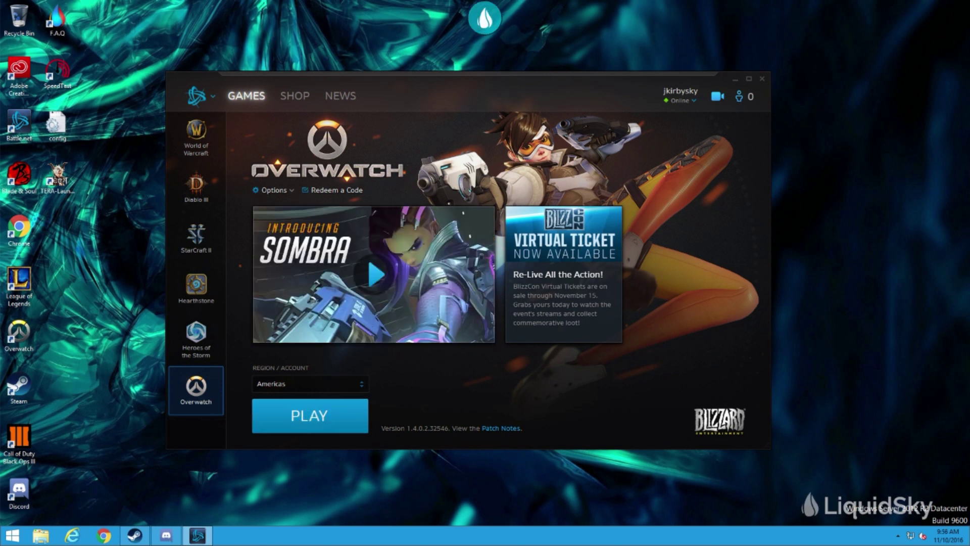
# In the LiquidSky overlay settings, set the frame rate to 30 FPS and the screen resolution to 720p
pyautogui.press('F10')
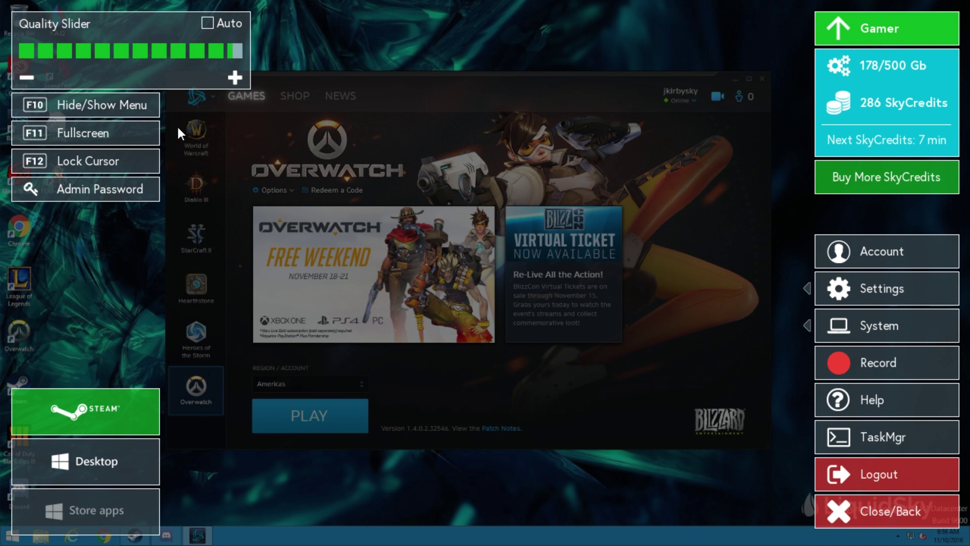
pyautogui.click(916, 296)
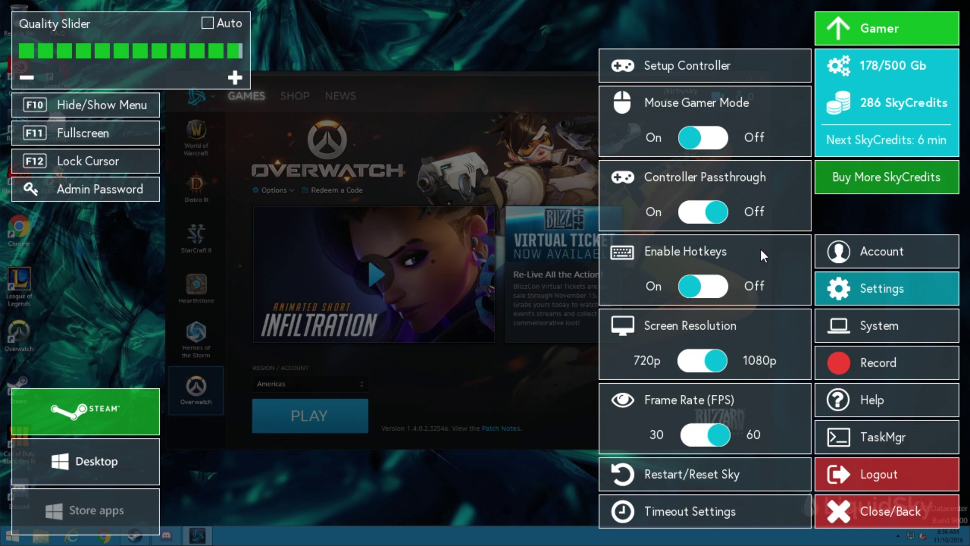
pyautogui.click(722, 434)
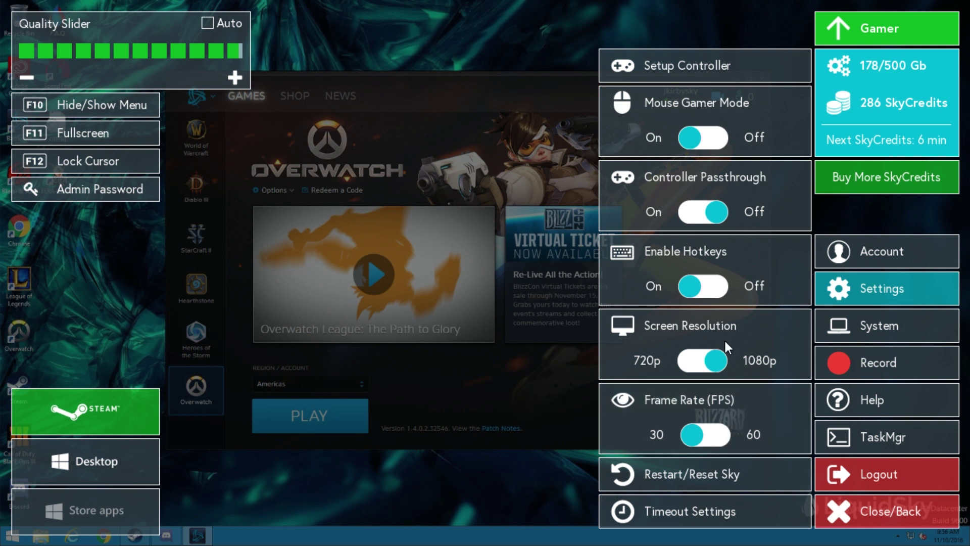
pyautogui.click(720, 365)
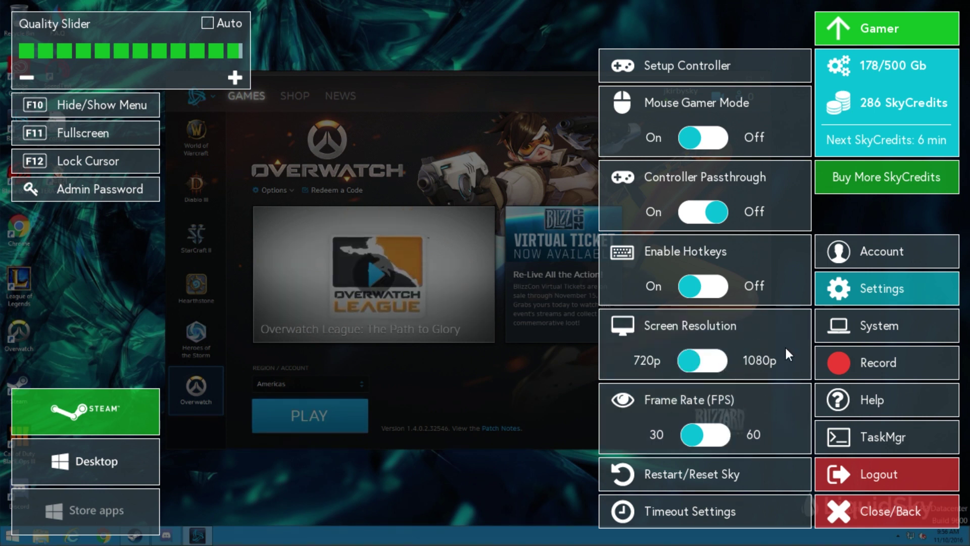
pyautogui.click(855, 289)
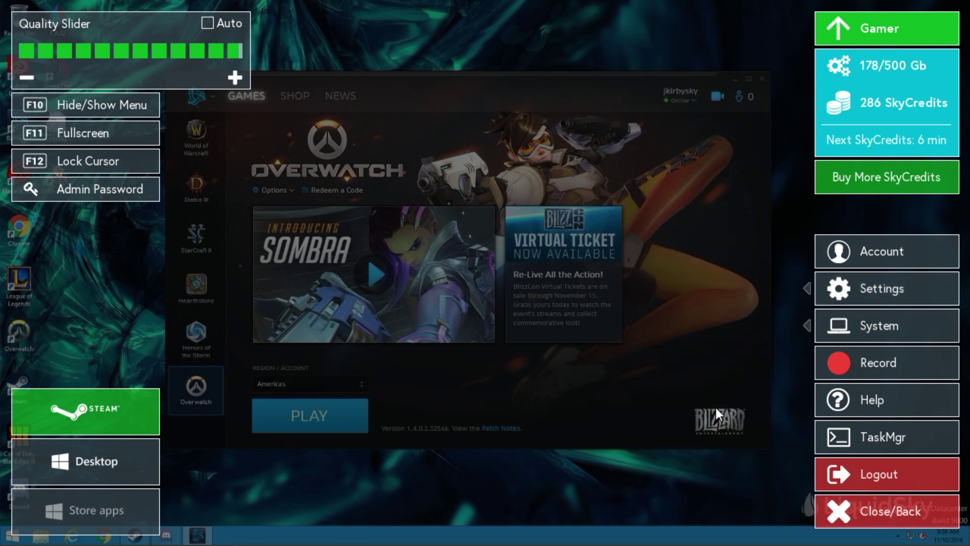
# Examine the overlay's system information, including connection, server location, decoder and GPU, and hide the overlay
pyautogui.click(833, 336)
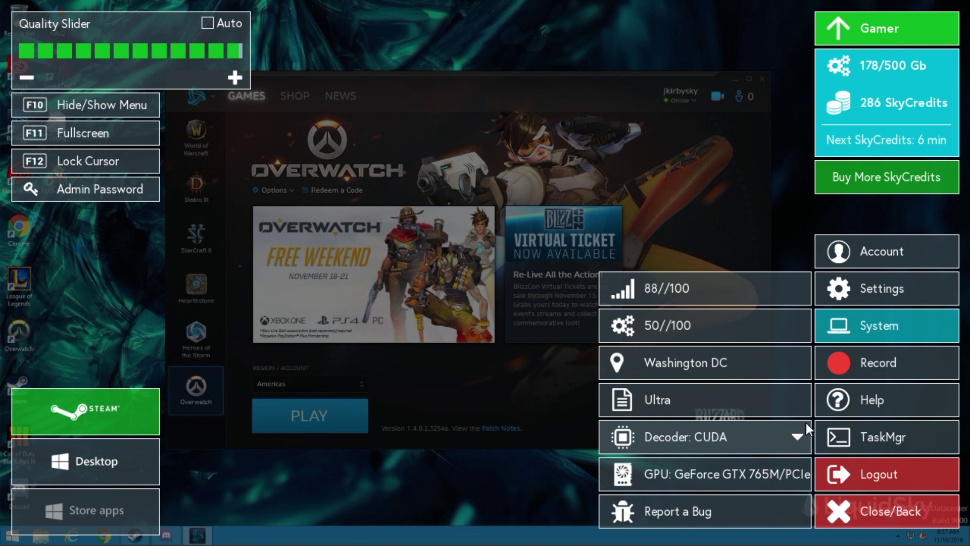
pyautogui.click(842, 332)
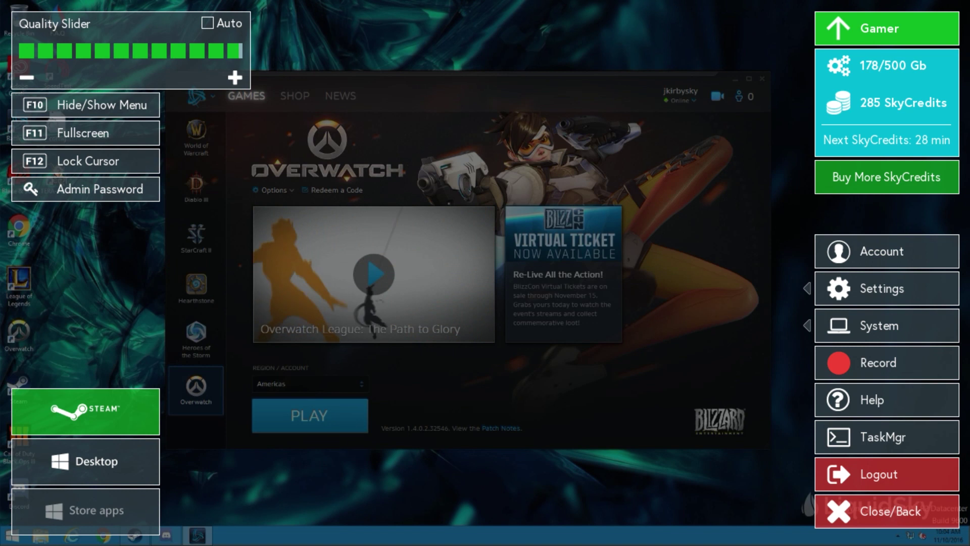
pyautogui.press('F10')
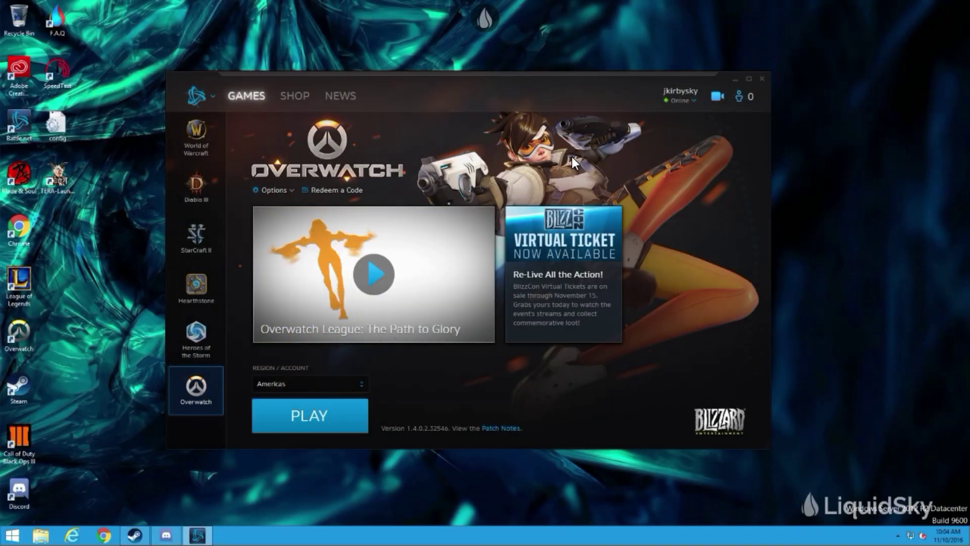
# Launch Overwatch and set its video options to 1920 x 1080 (60) resolution and Borderless Windowed display mode
pyautogui.click(308, 407)
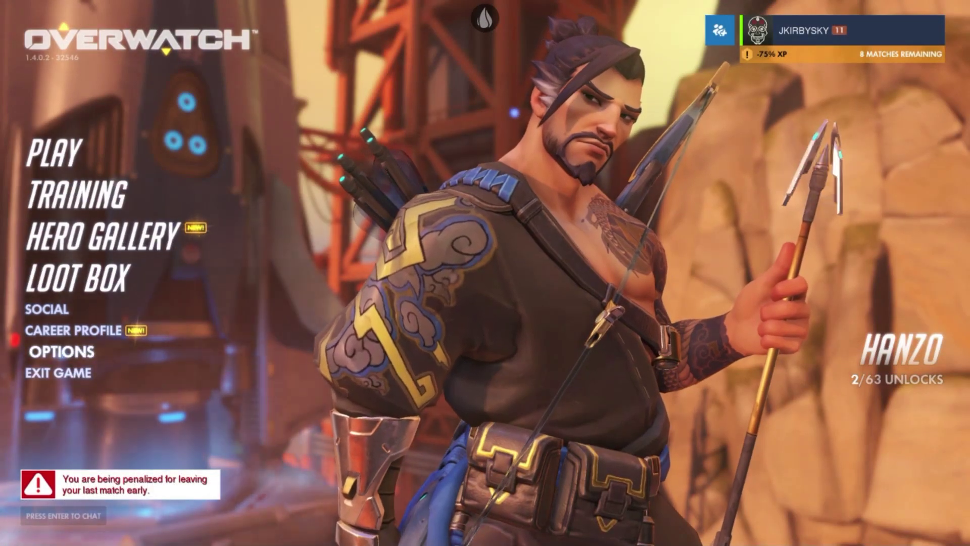
pyautogui.click(53, 351)
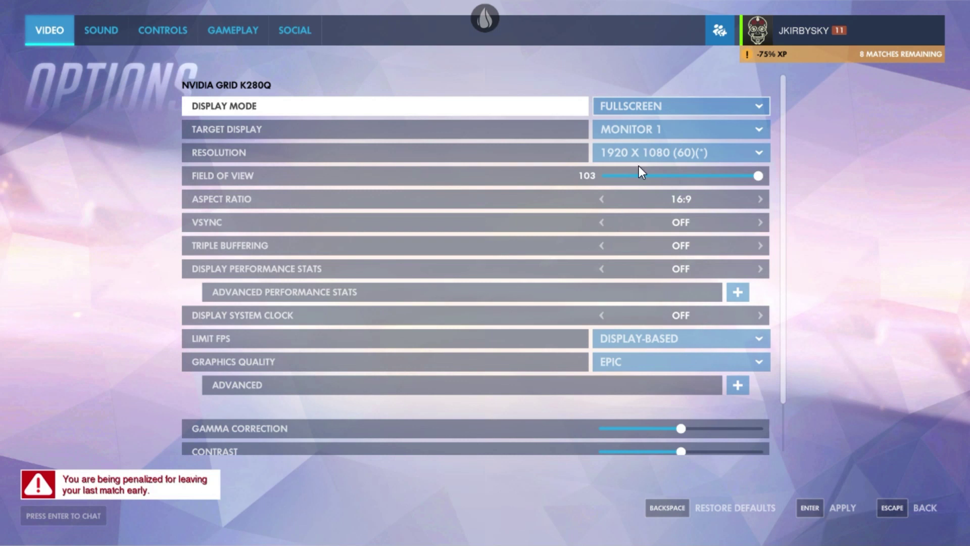
pyautogui.click(646, 148)
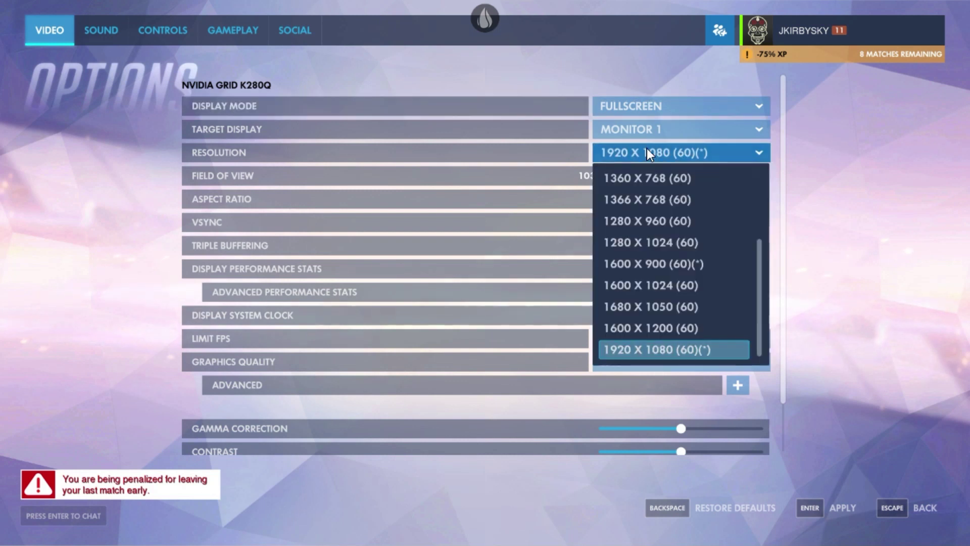
pyautogui.click(679, 352)
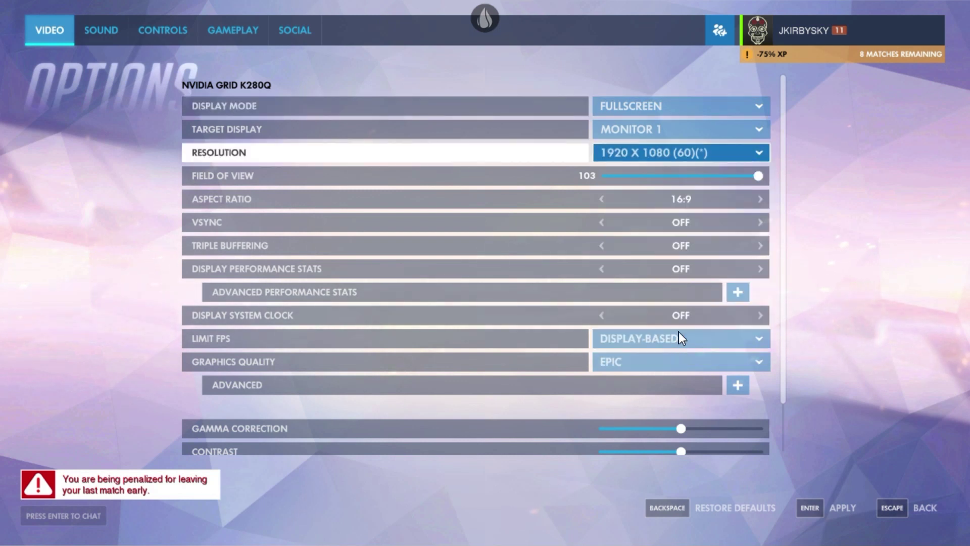
pyautogui.click(683, 106)
pyautogui.click(680, 177)
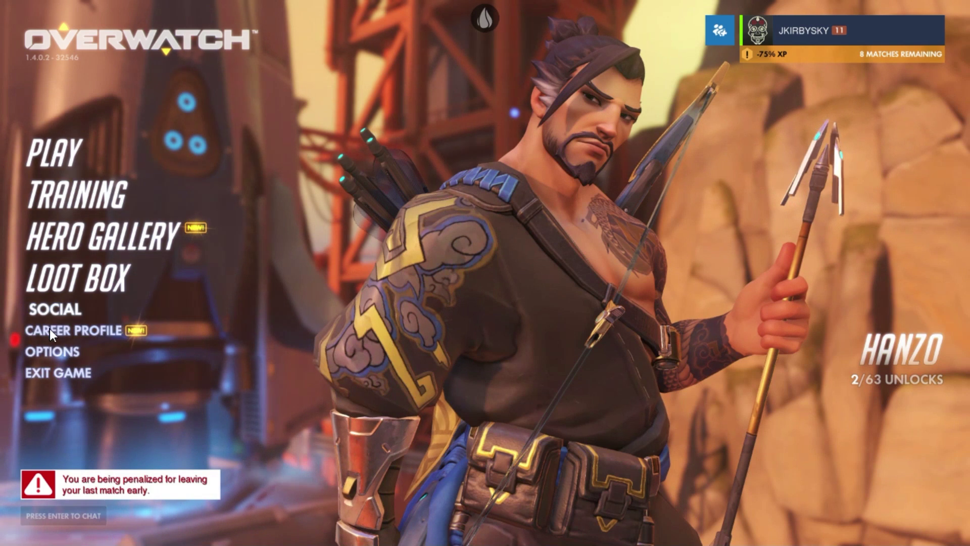
# Set Local Fog Detail, Dynamic Reflections and Shadow Detail to Low in the advanced graphics settings, and leave the options
pyautogui.click(48, 355)
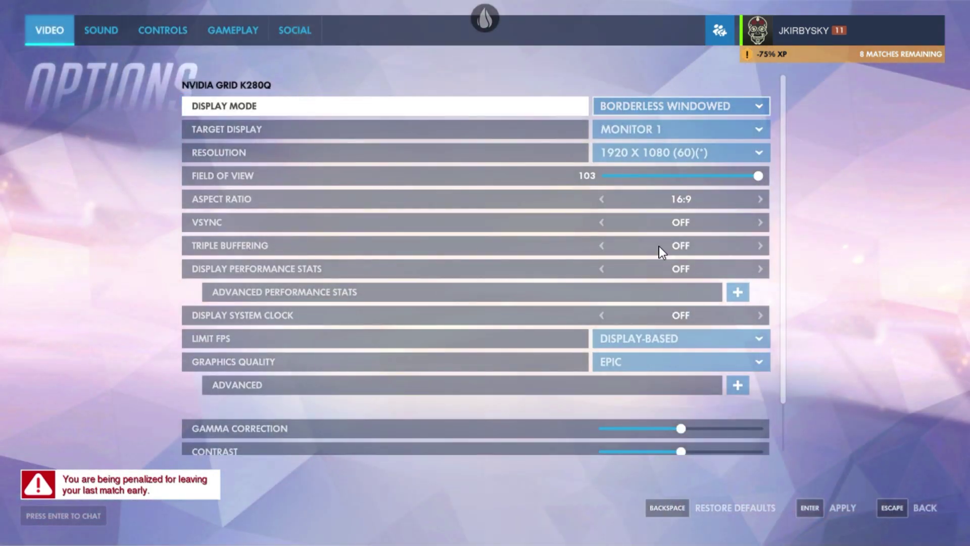
pyautogui.scroll(-1, 743, 373)
pyautogui.click(744, 363)
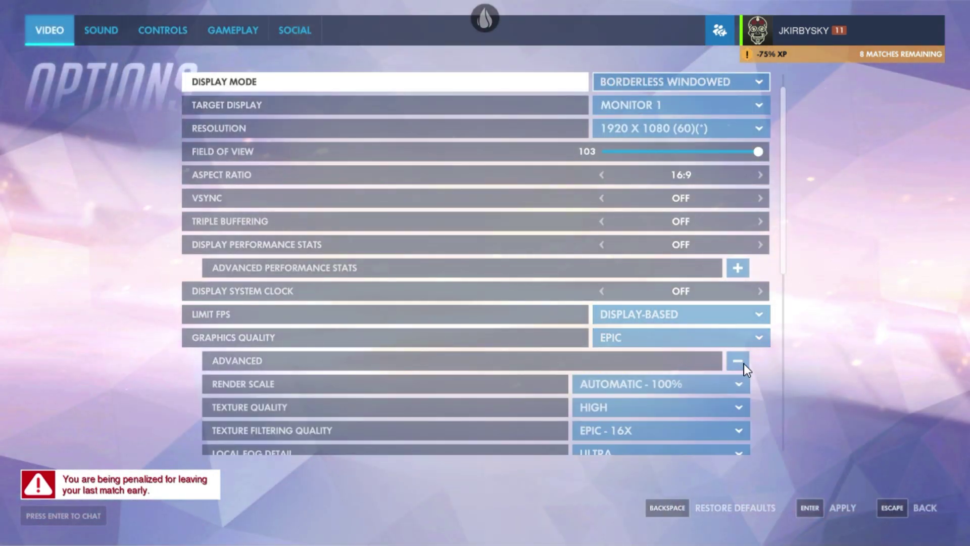
pyautogui.scroll(-9, 743, 363)
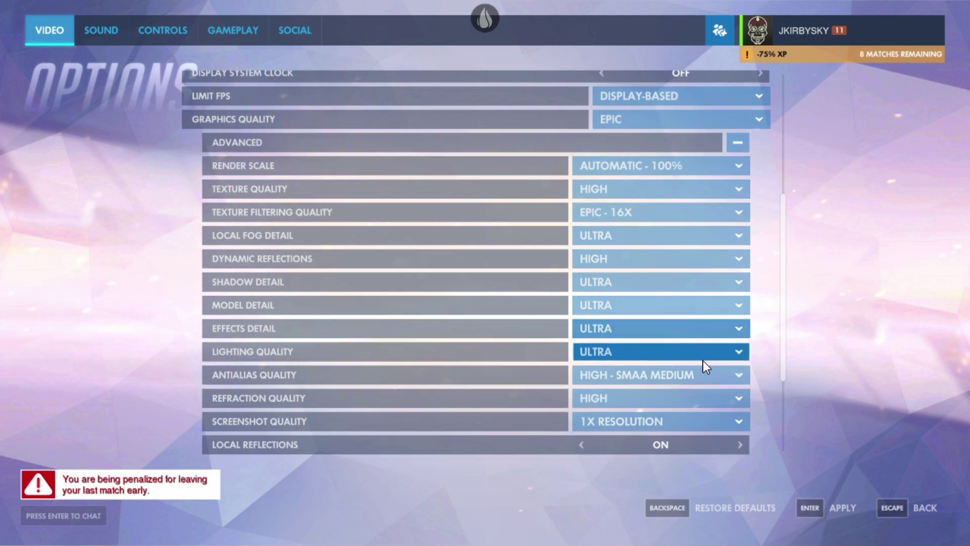
pyautogui.click(659, 239)
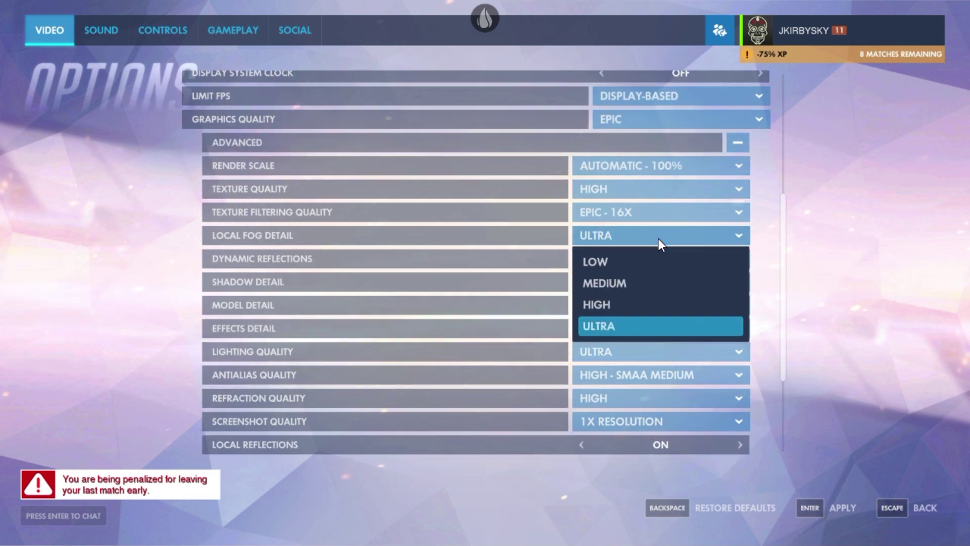
pyautogui.click(648, 261)
pyautogui.click(649, 259)
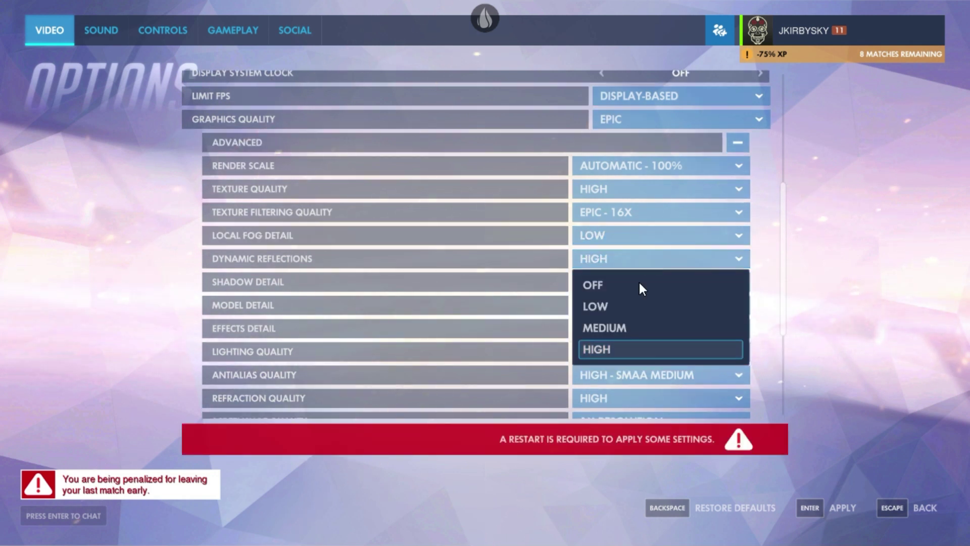
pyautogui.click(649, 306)
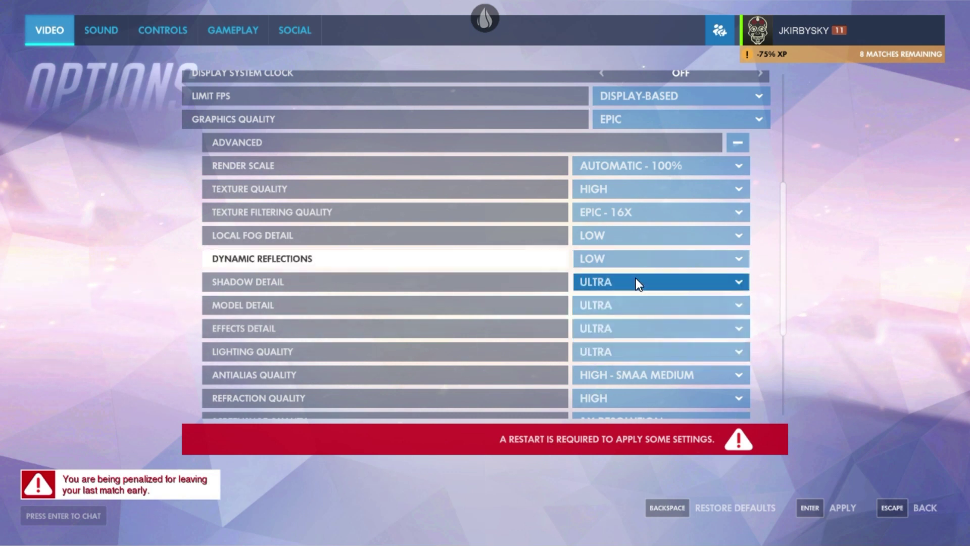
pyautogui.click(636, 278)
pyautogui.click(641, 331)
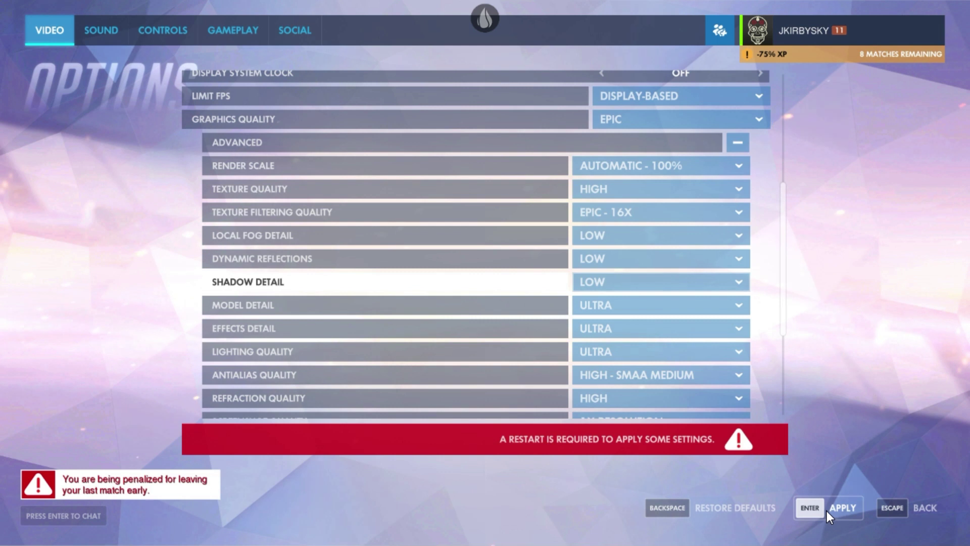
pyautogui.click(925, 508)
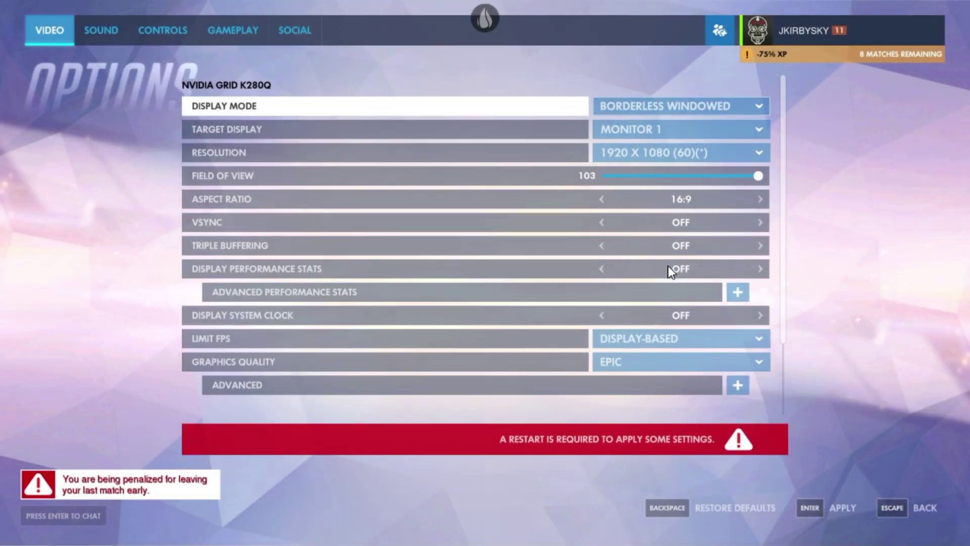
# Set Effects Detail to Low, Antialias Quality to Low - FXAA and Refraction Quality to Low in the advanced graphics settings
pyautogui.scroll(-3, 668, 267)
pyautogui.click(738, 294)
pyautogui.scroll(-5, 657, 289)
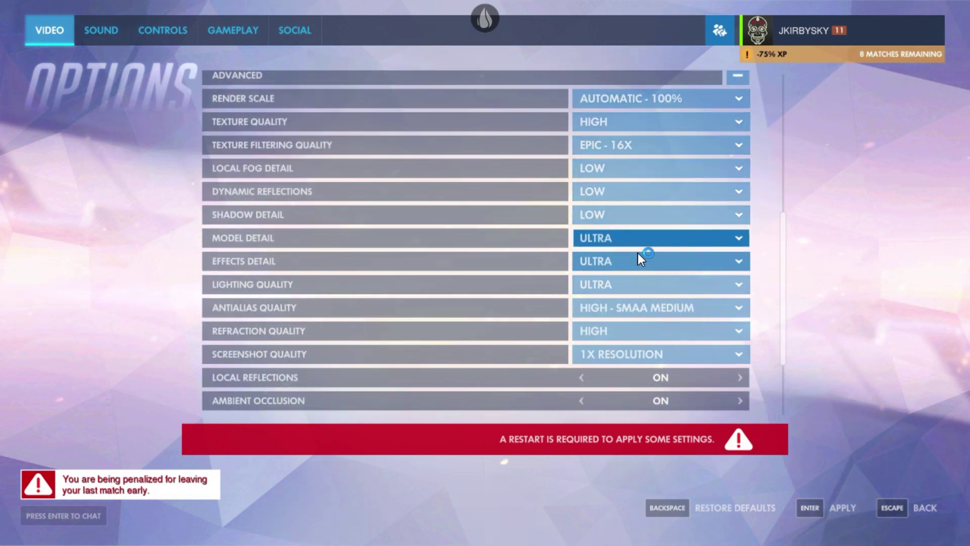
pyautogui.click(638, 269)
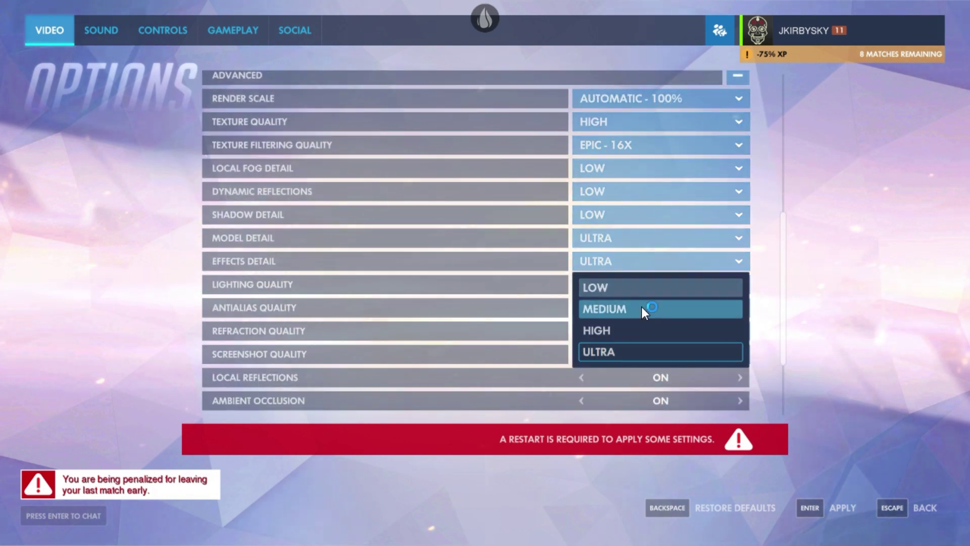
pyautogui.click(643, 295)
pyautogui.click(631, 310)
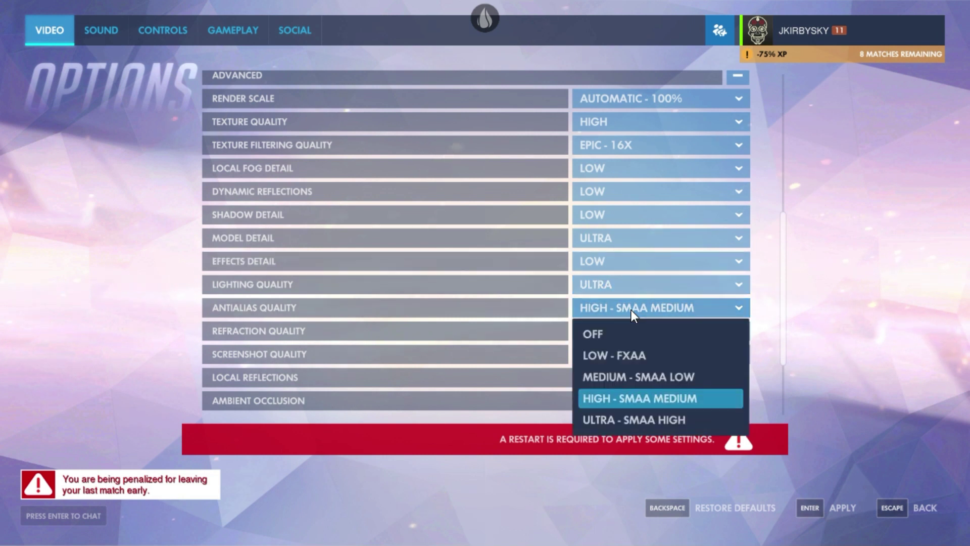
pyautogui.click(630, 360)
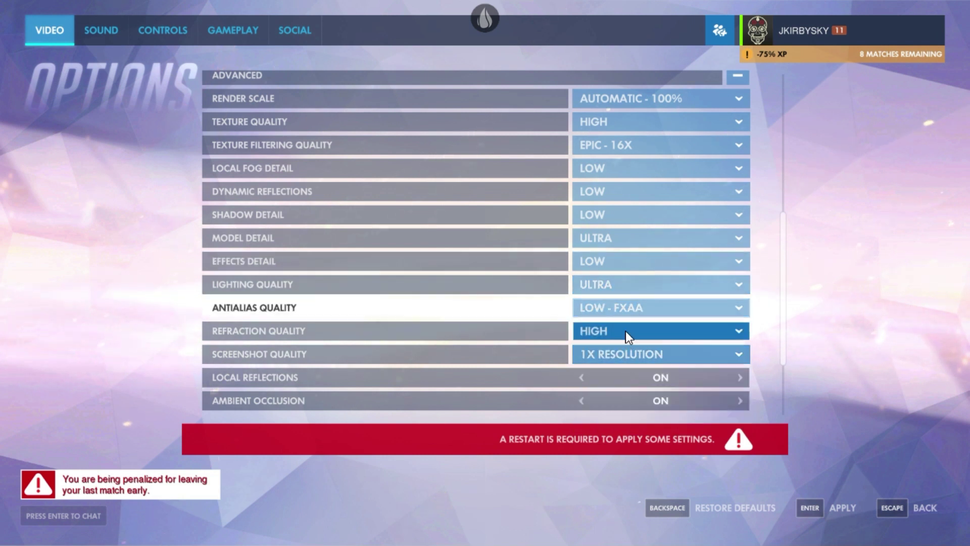
pyautogui.click(625, 331)
pyautogui.click(634, 359)
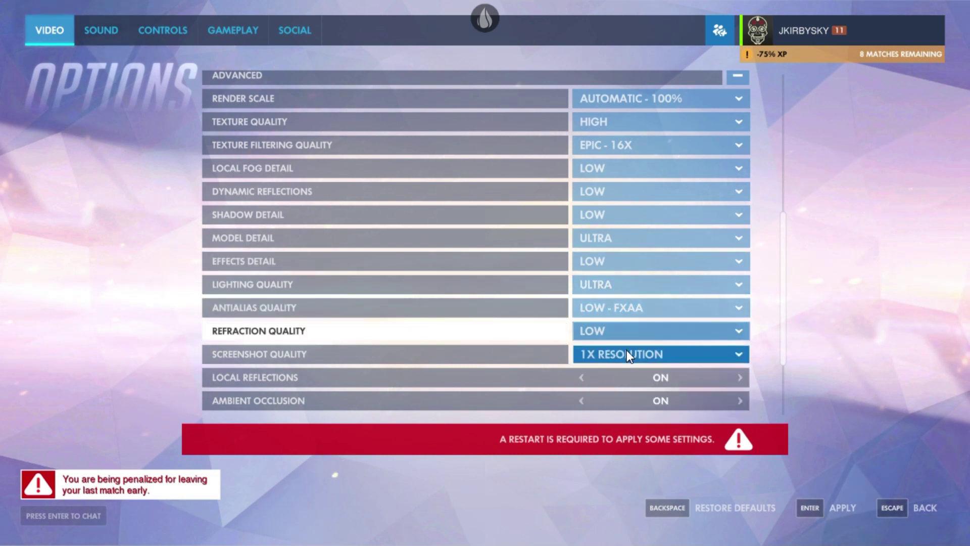
# Set Lighting Quality to Low and apply the video settings
pyautogui.click(665, 290)
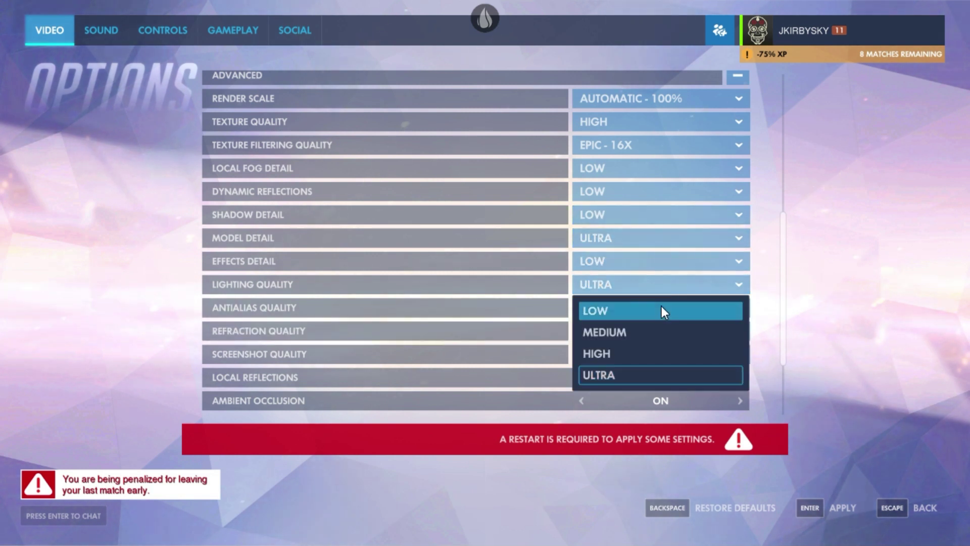
pyautogui.click(663, 311)
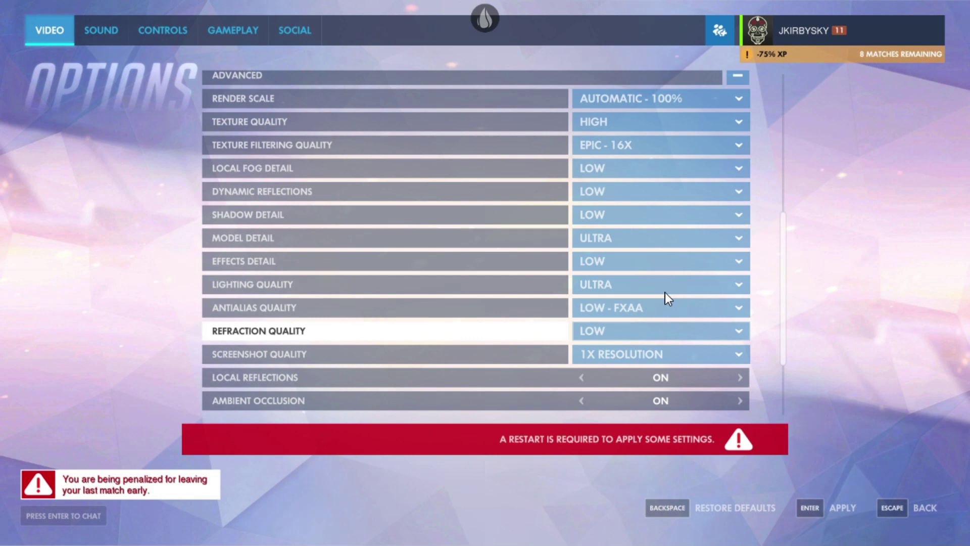
pyautogui.click(665, 291)
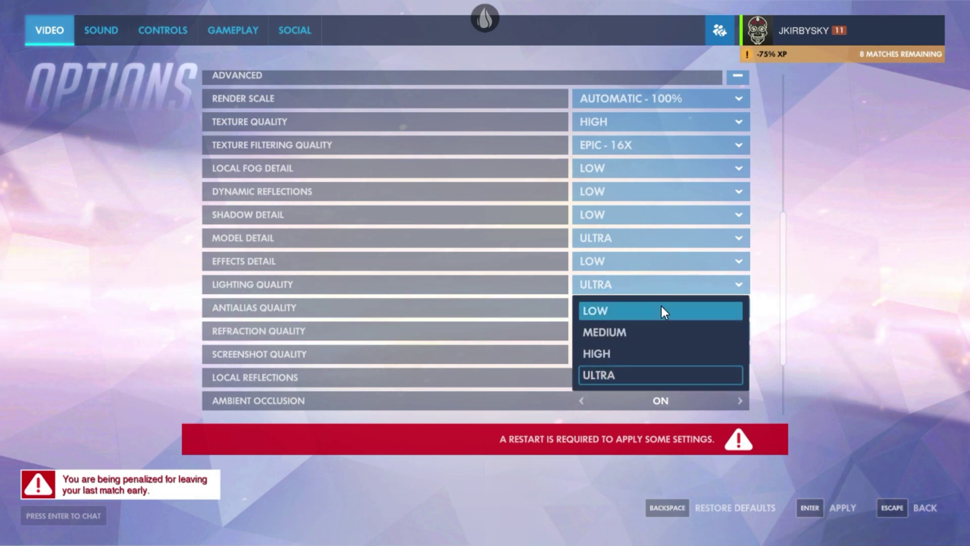
pyautogui.click(663, 309)
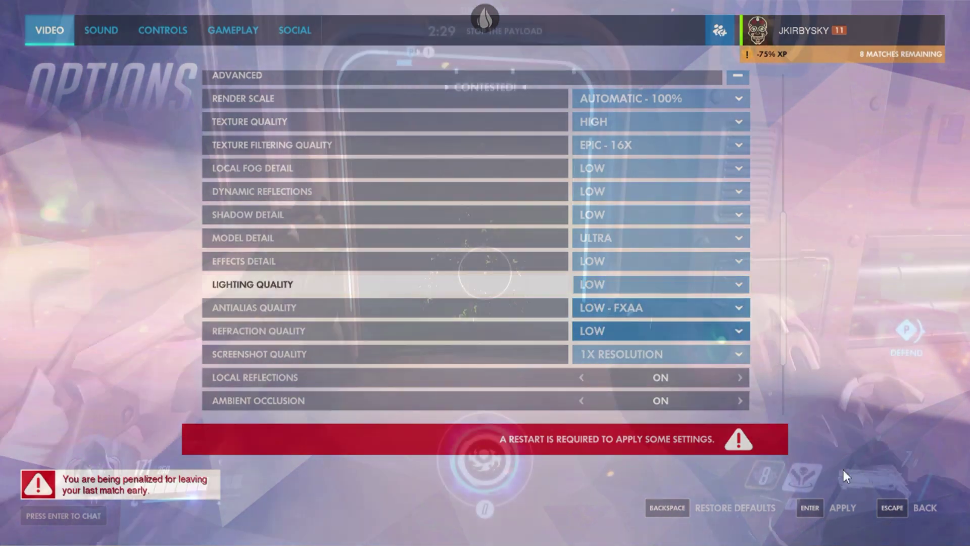
pyautogui.click(817, 507)
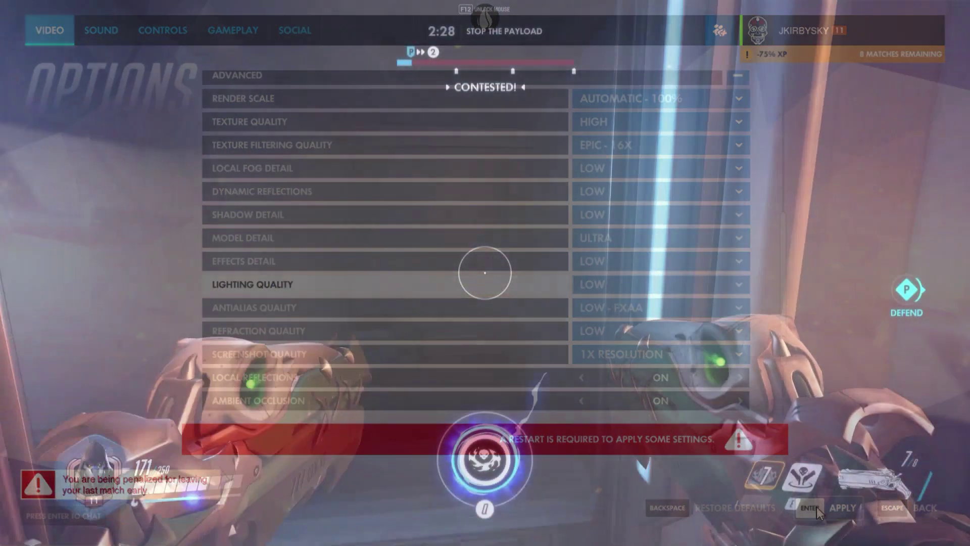
pyautogui.press('q')
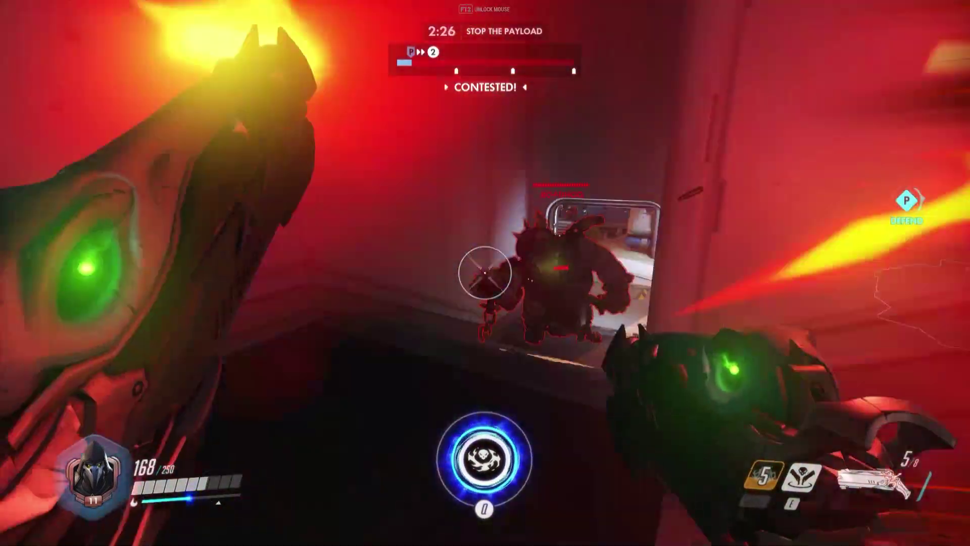
pyautogui.press('w')
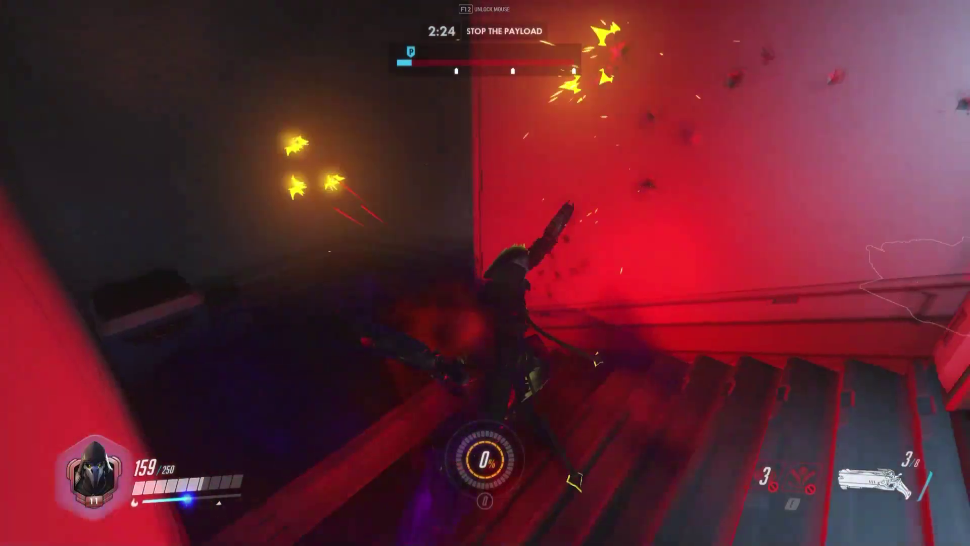